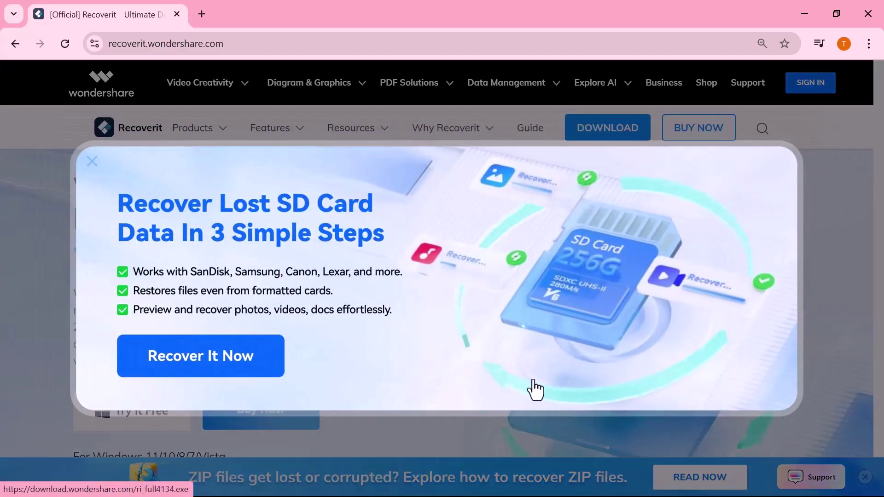
- Close the SD card recovery promo and scroll through the Recoverit homepage feature sections, back to the stats
click(92, 160)
scroll(281, 267, down, 8)
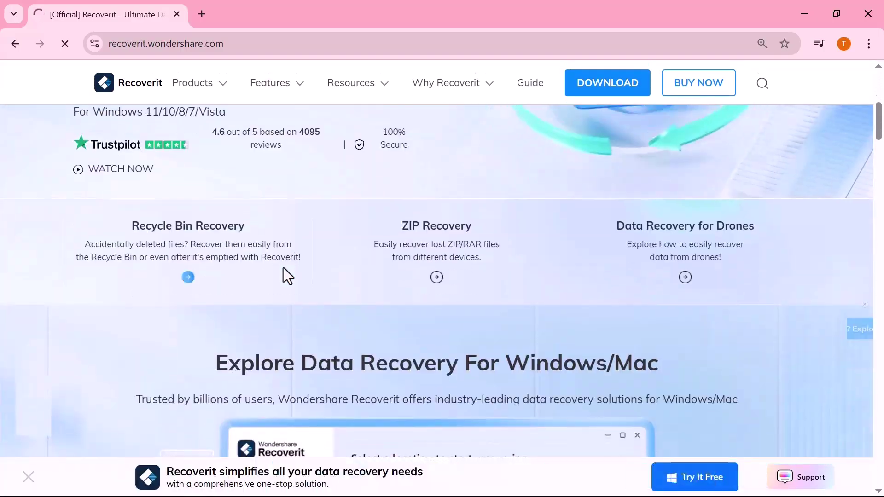
scroll(283, 267, down, 4)
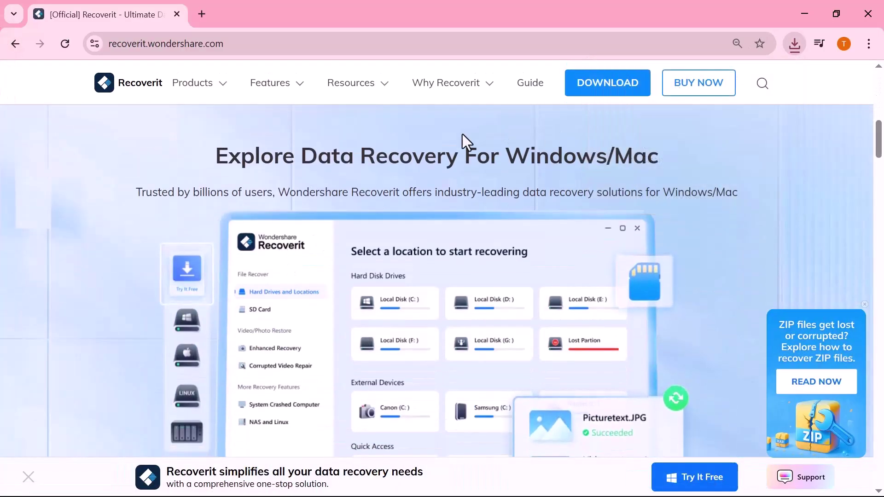
scroll(462, 134, down, 1)
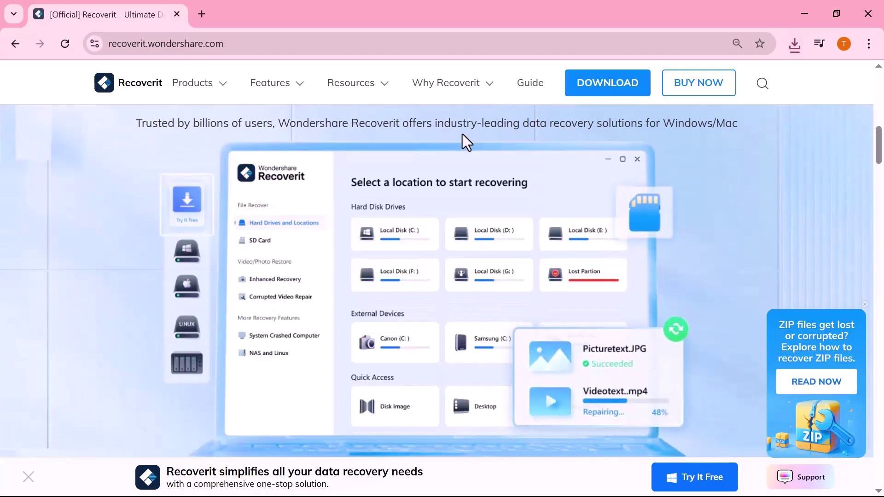
scroll(462, 134, up, 1)
scroll(462, 134, down, 8)
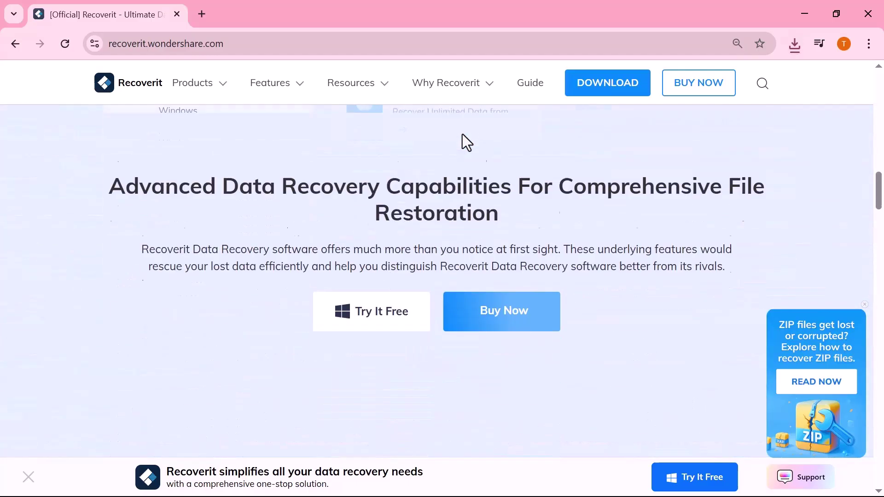
scroll(462, 134, down, 3)
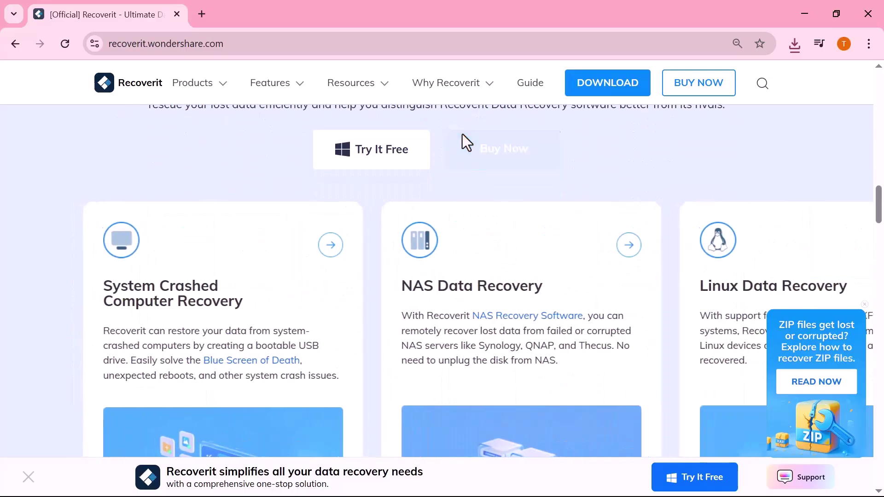
scroll(462, 134, down, 1)
scroll(463, 134, down, 3)
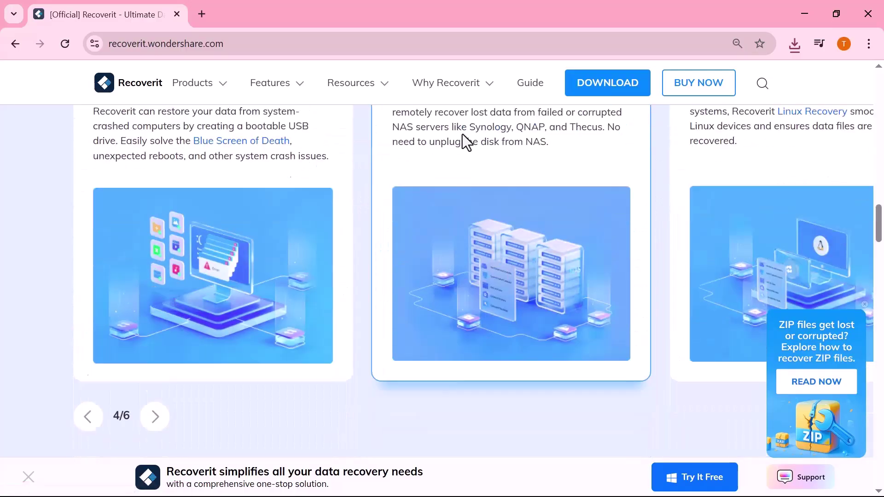
scroll(462, 134, down, 8)
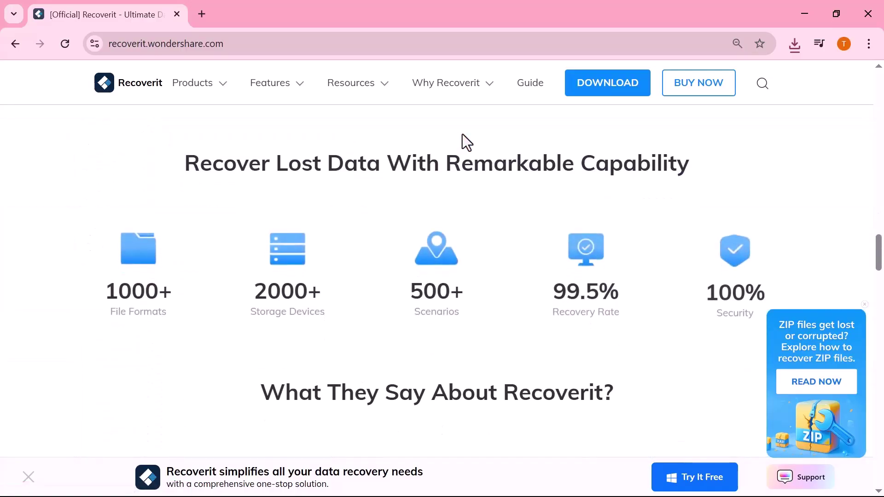
scroll(463, 134, down, 8)
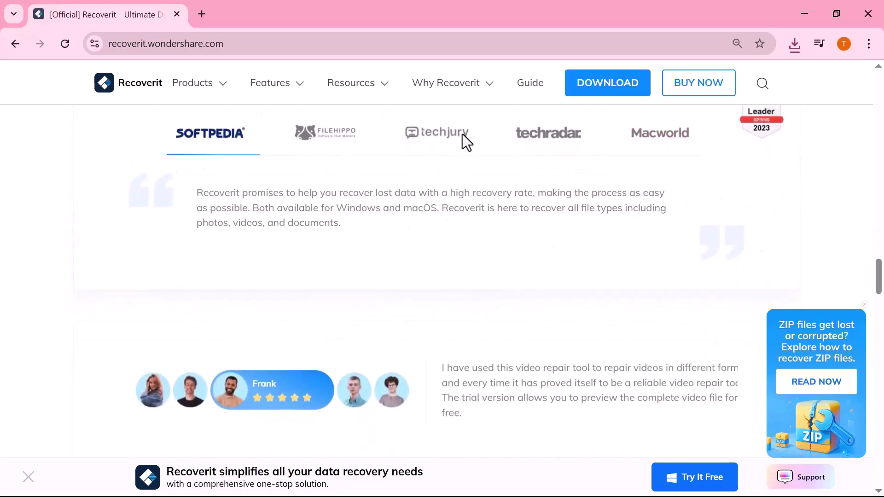
scroll(463, 134, down, 10)
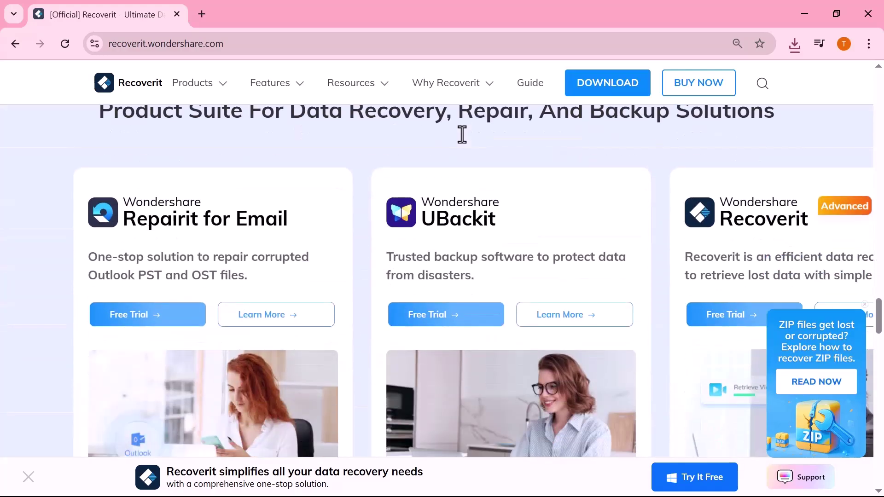
scroll(462, 134, down, 1)
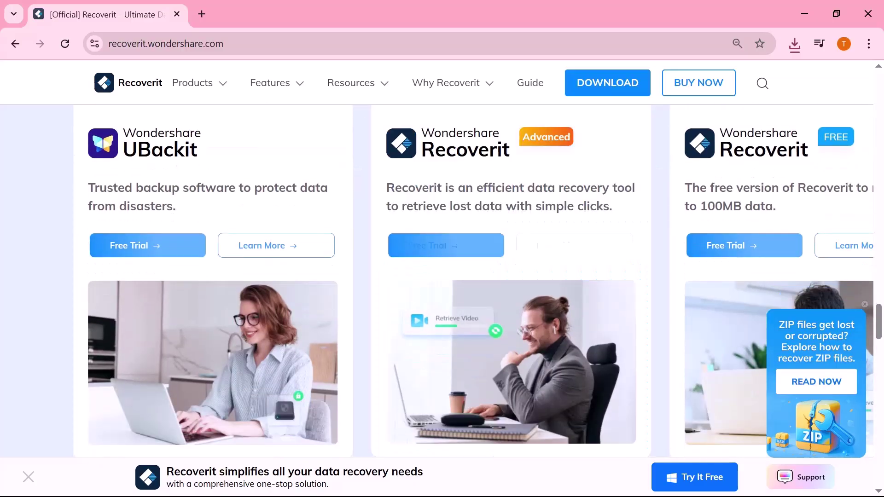
scroll(845, 165, down, 7)
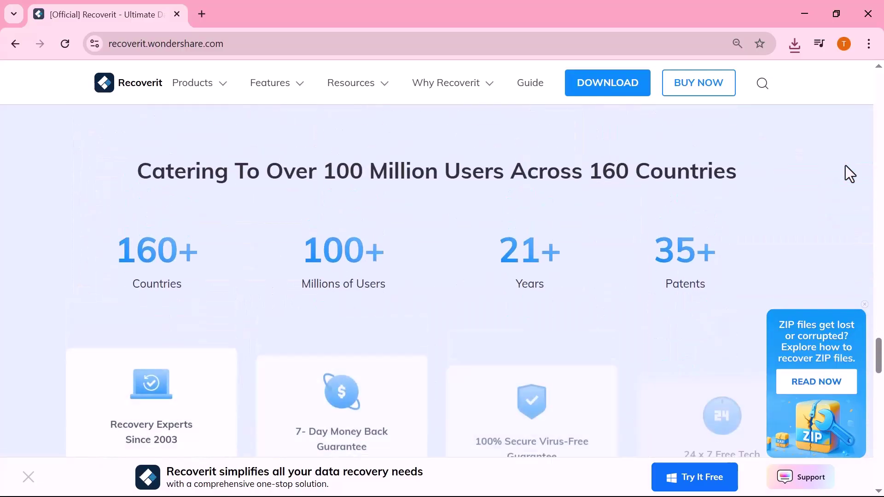
scroll(845, 165, down, 5)
scroll(845, 165, down, 4)
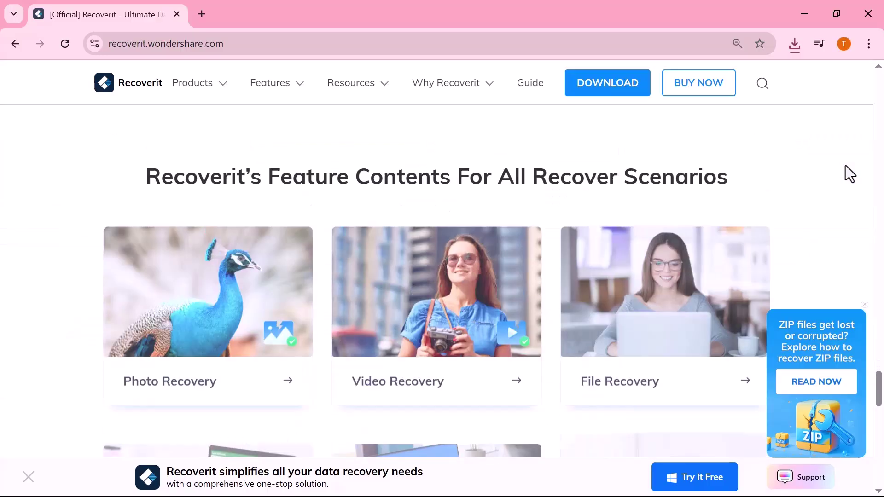
scroll(845, 165, up, 1)
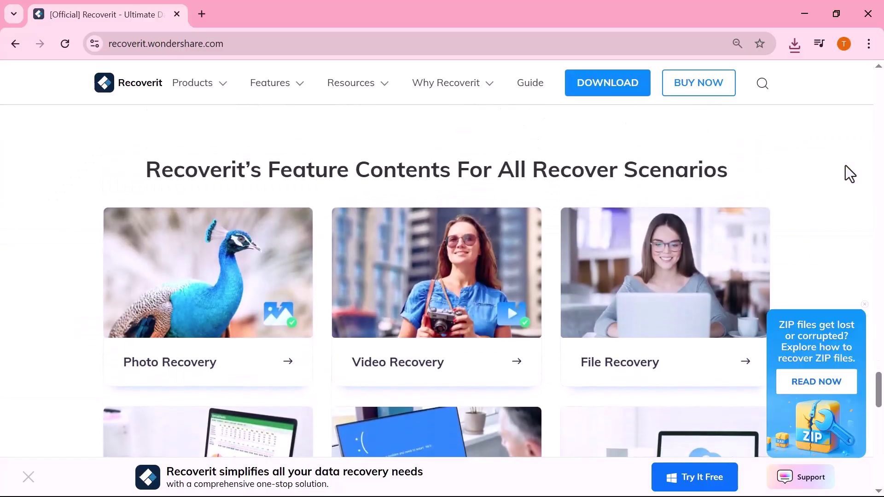
scroll(845, 166, down, 12)
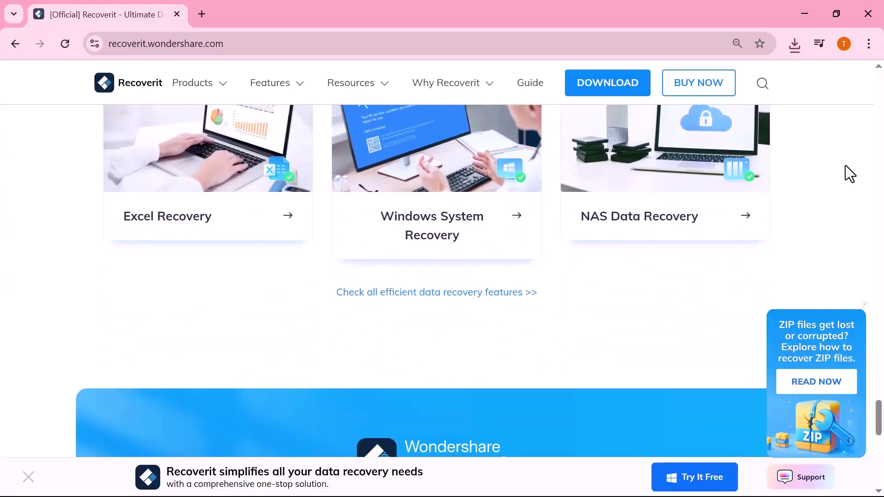
scroll(846, 165, up, 20)
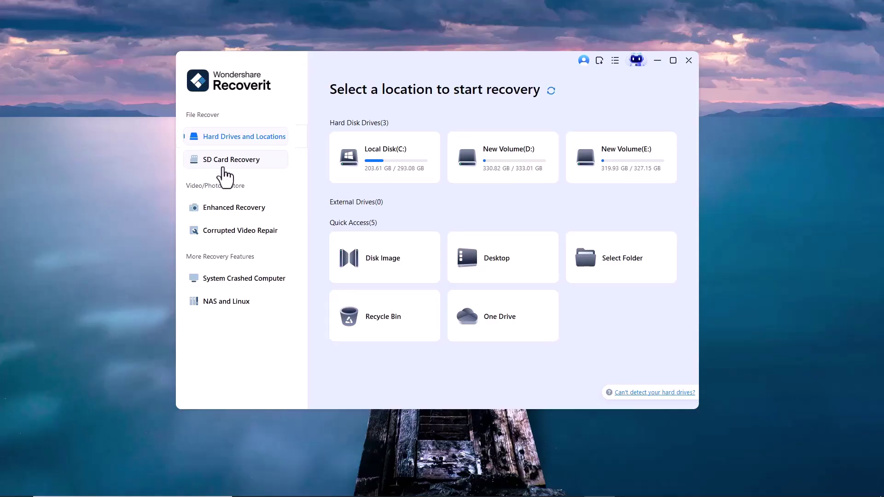
click(225, 178)
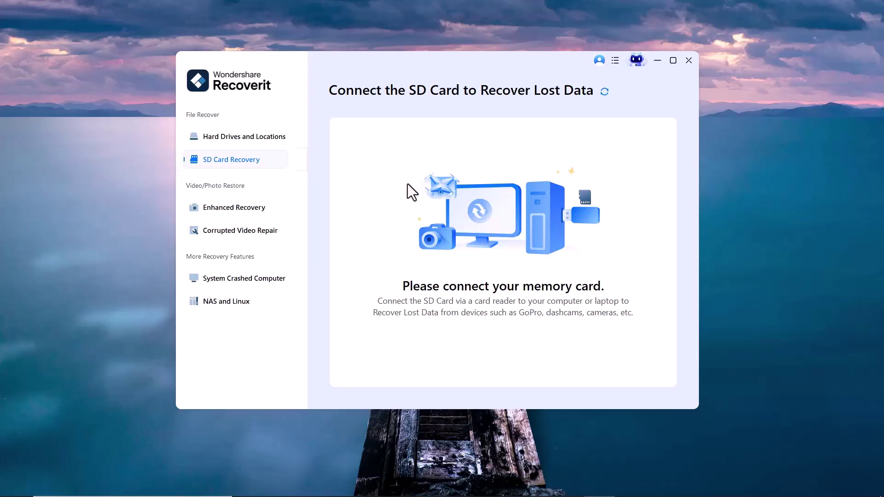
click(251, 207)
click(242, 233)
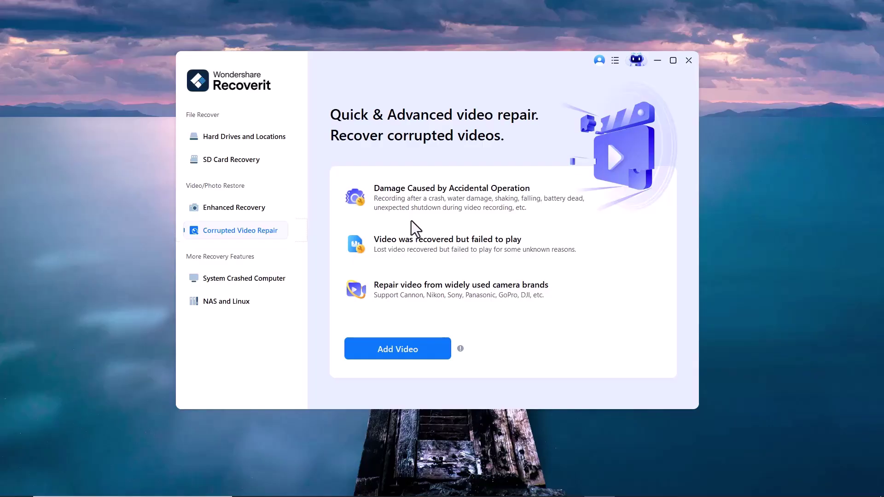
click(242, 278)
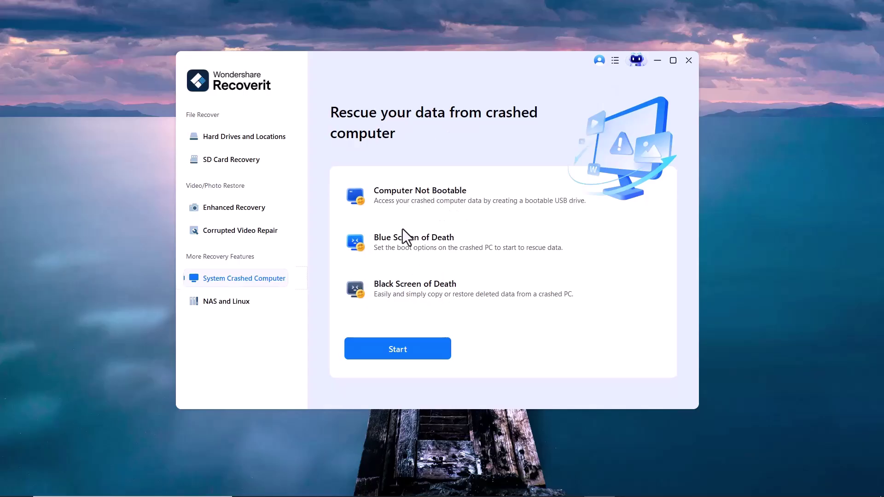
click(247, 304)
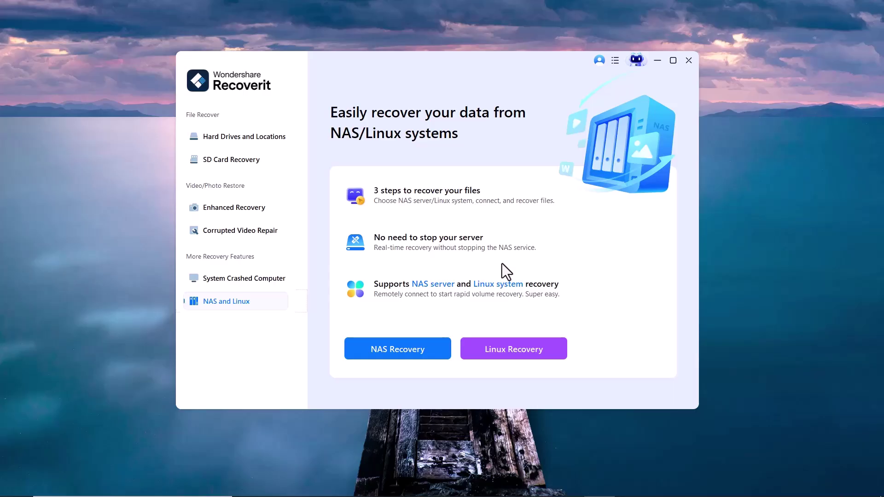
click(269, 138)
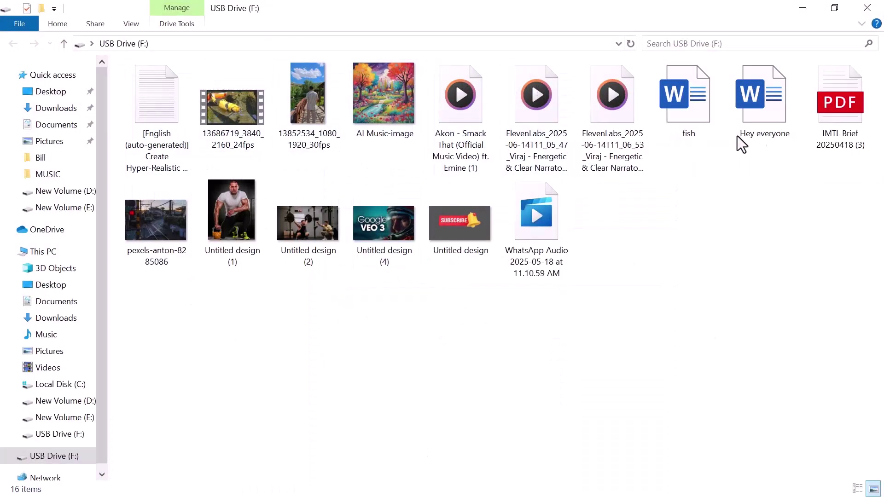
- Select all 16 files on USB Drive (F:) and delete them, confirming the deletion
key(ctrl+a)
key(shift+F10)
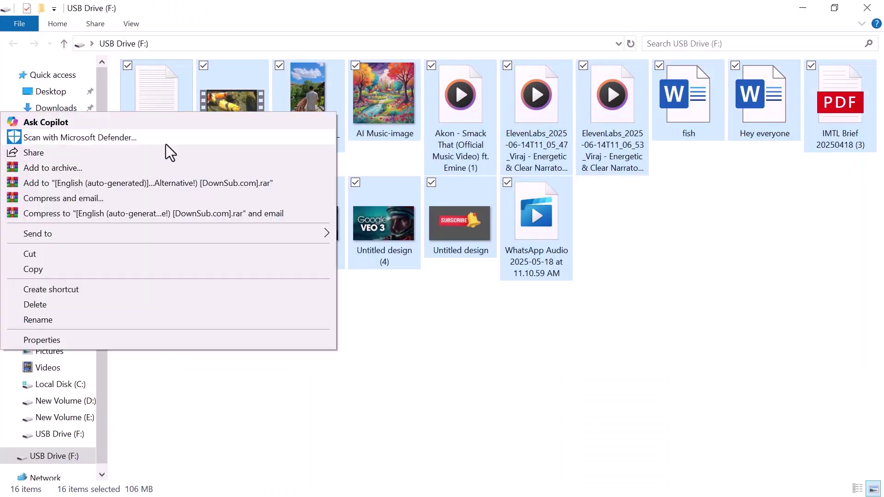
click(41, 304)
click(508, 267)
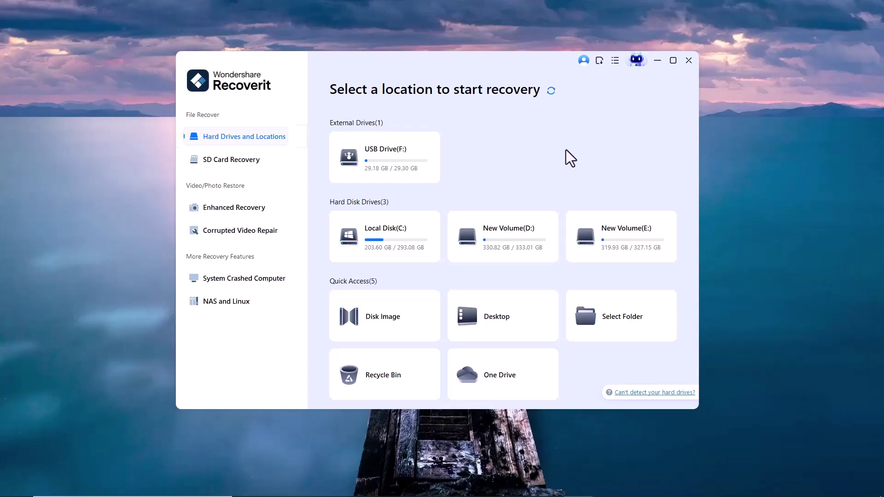
- Switch to SD Card Recovery and start scanning USB Drive (F:) for lost files
click(241, 162)
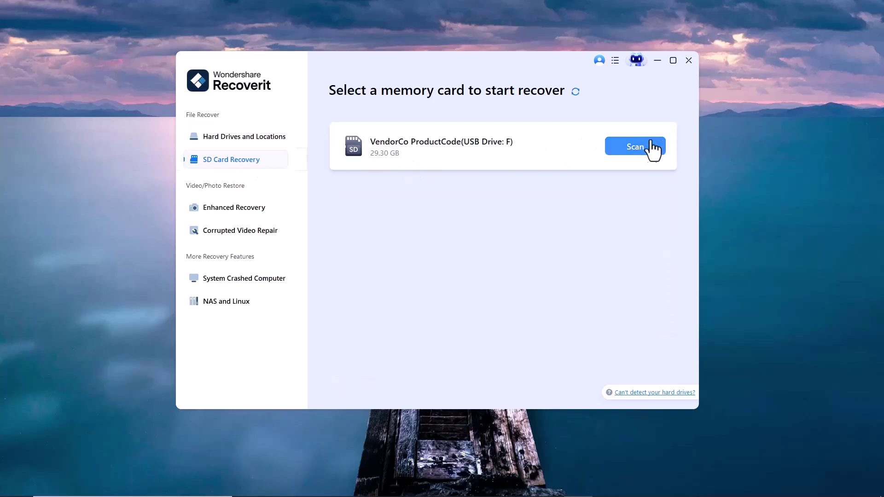
click(629, 148)
click(627, 150)
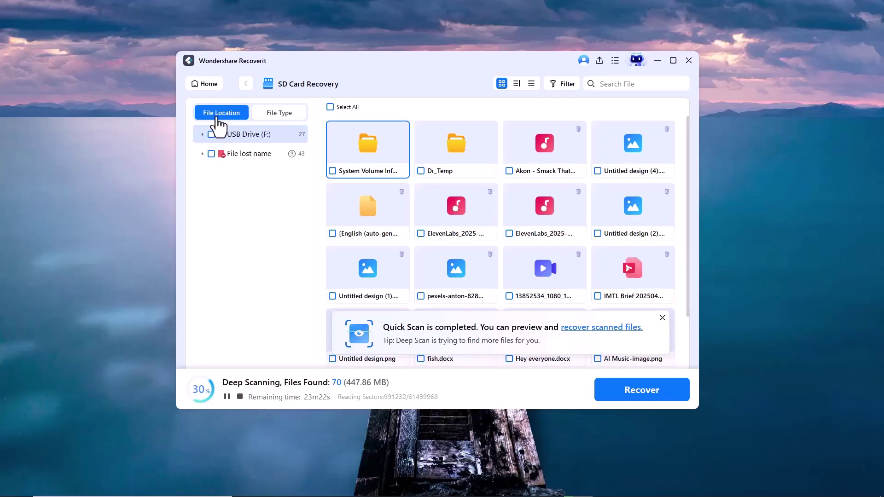
- Group results by File Type and check the Photo, Video, Audio, Document and Others categories
click(273, 115)
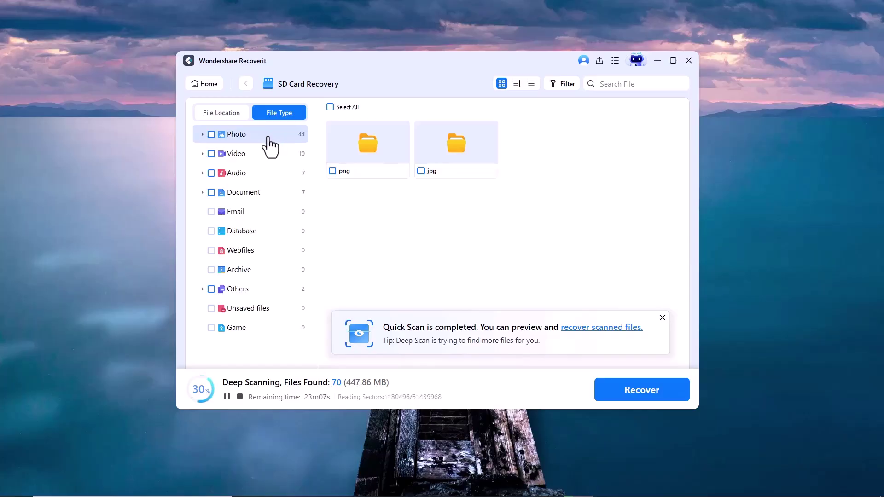
click(268, 154)
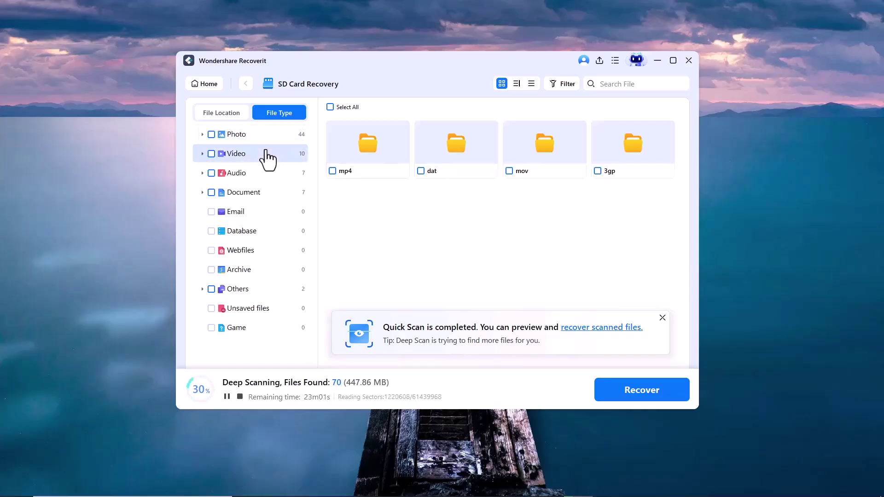
click(268, 176)
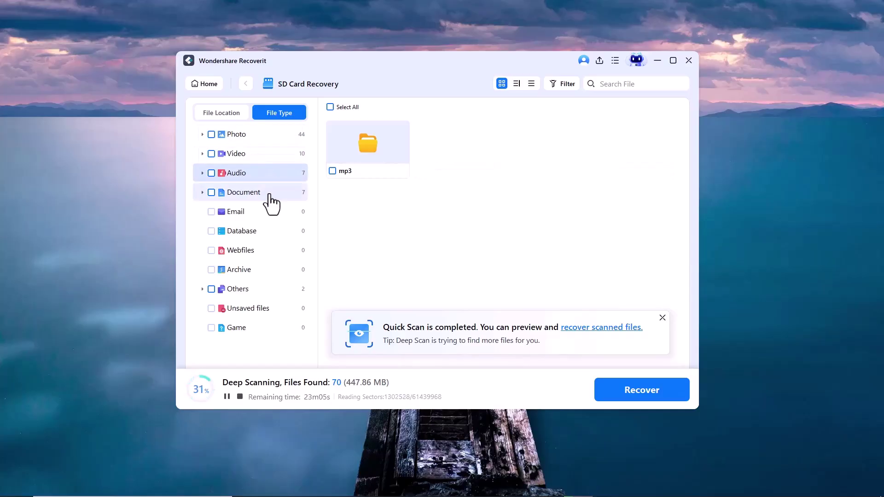
click(270, 195)
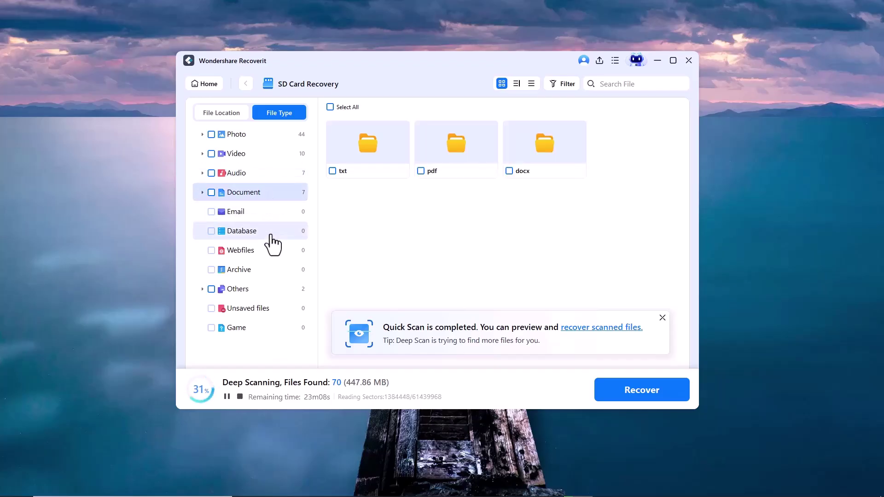
click(269, 290)
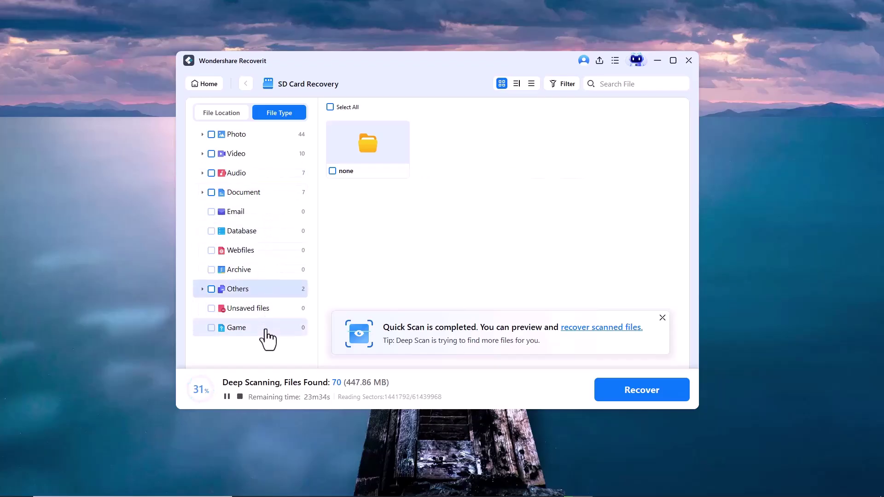
- Group the found files by File Location and show those from USB Drive (F:)
click(233, 114)
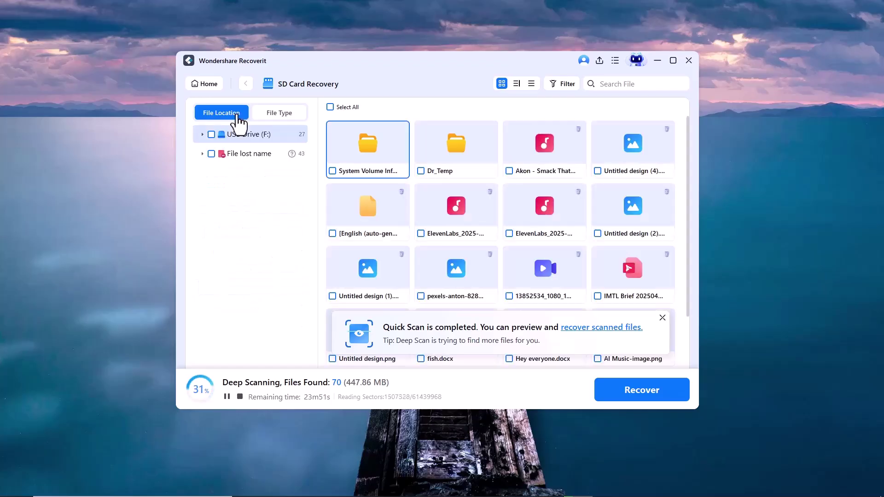
click(242, 154)
click(244, 134)
scroll(409, 219, down, 1)
scroll(559, 218, up, 1)
scroll(559, 217, down, 1)
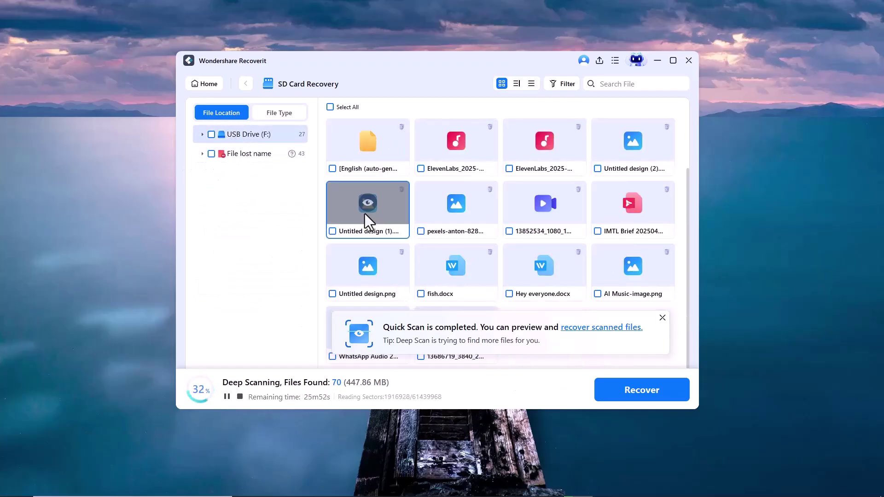
- Preview Untitled design (1).png, (2).png, the 13852534 video, the train photo and an ElevenLabs audio file
double_click(364, 214)
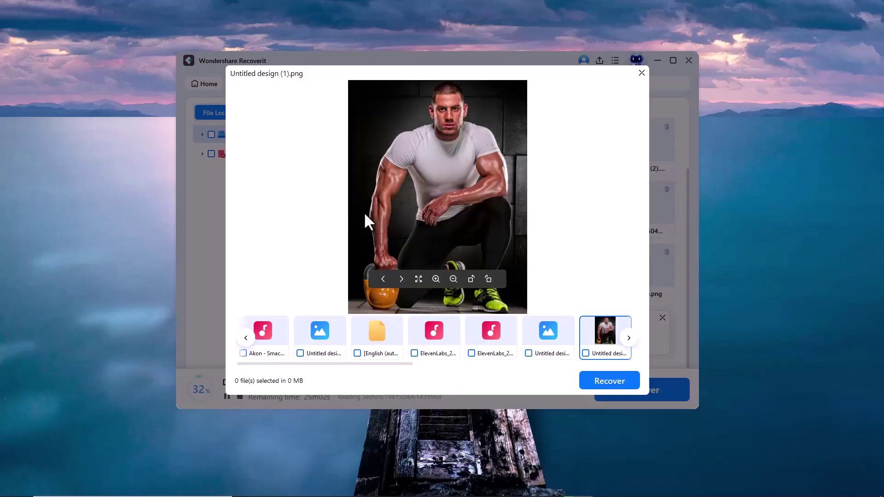
click(545, 335)
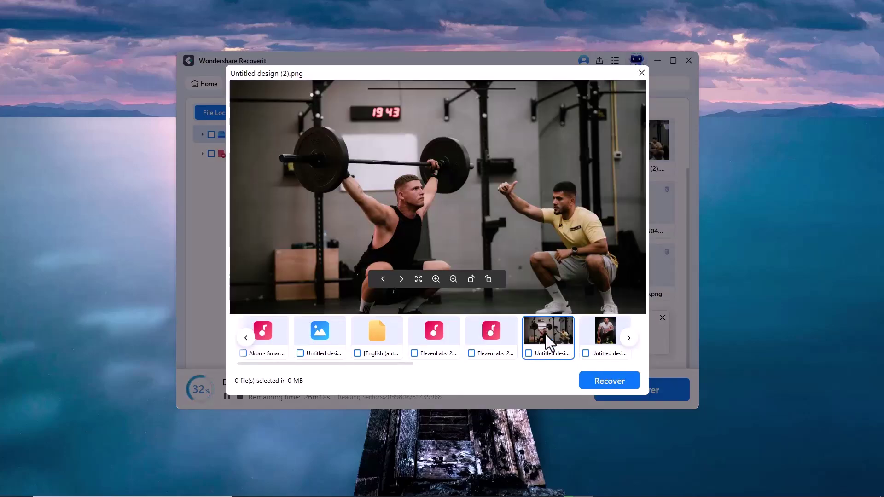
click(630, 340)
click(630, 340)
click(630, 340)
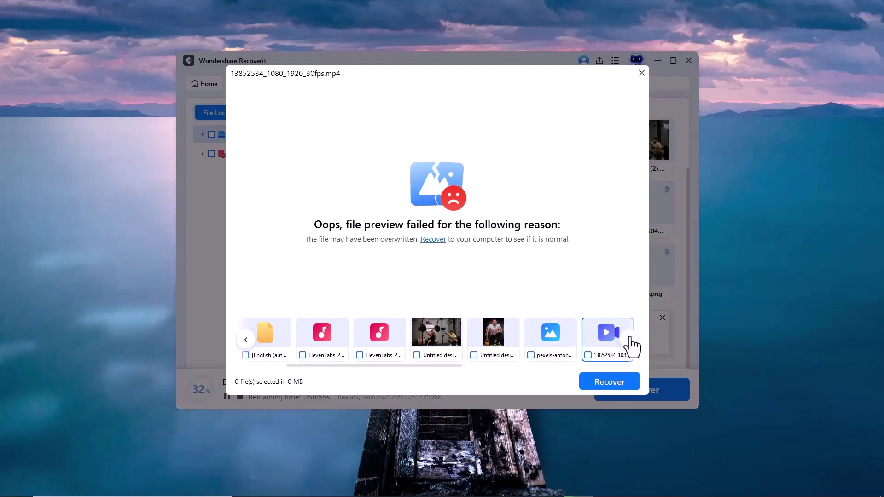
click(546, 333)
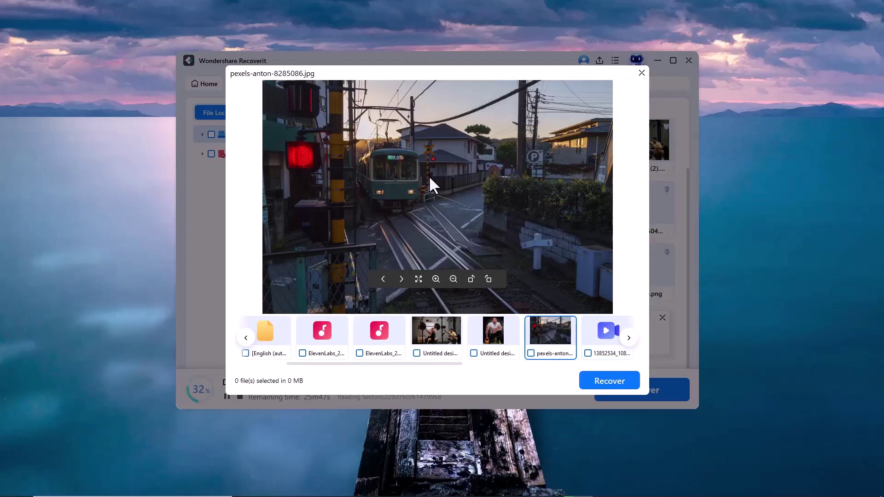
click(391, 338)
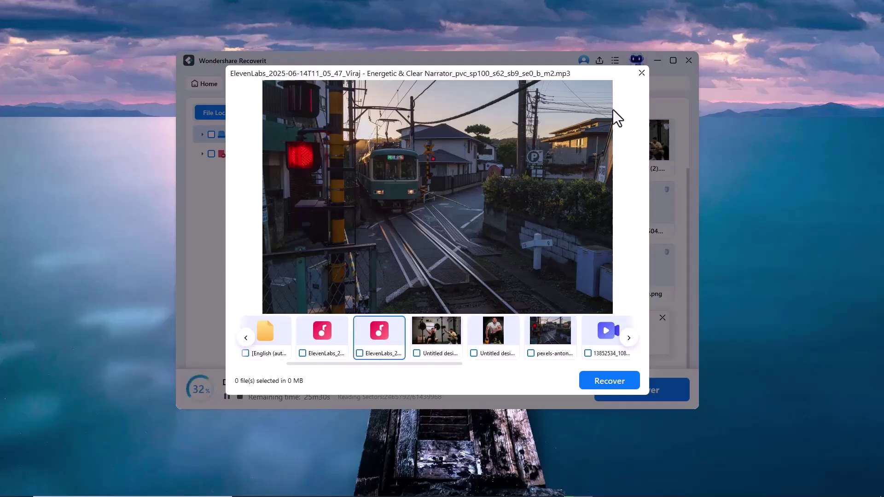
click(641, 73)
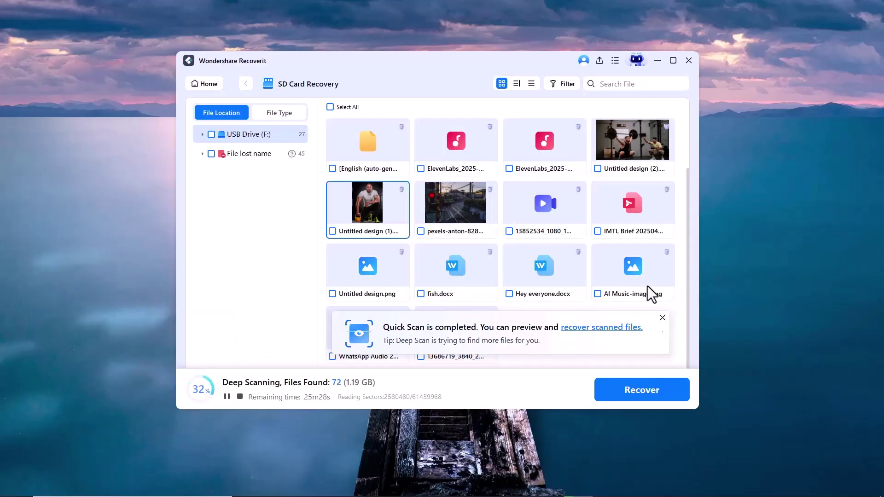
- Pause and stop the deep scan, confirm stopping, and dismiss the Scan completed summary
click(227, 396)
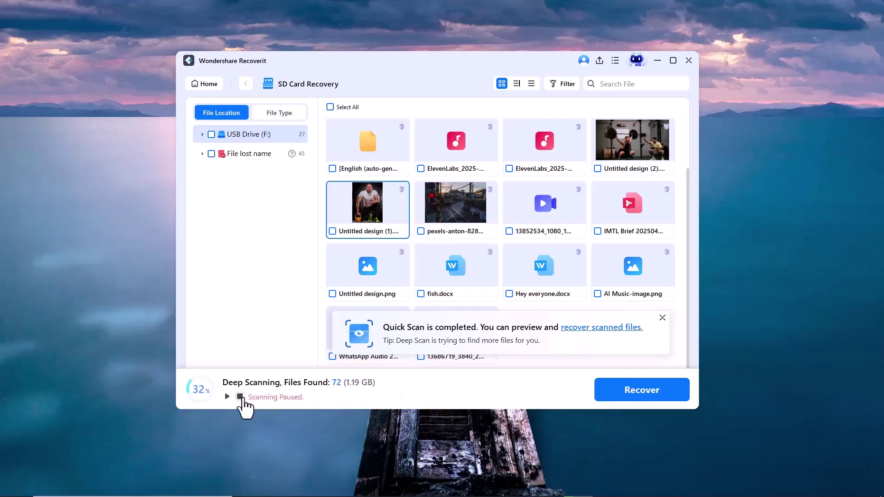
click(240, 396)
click(491, 271)
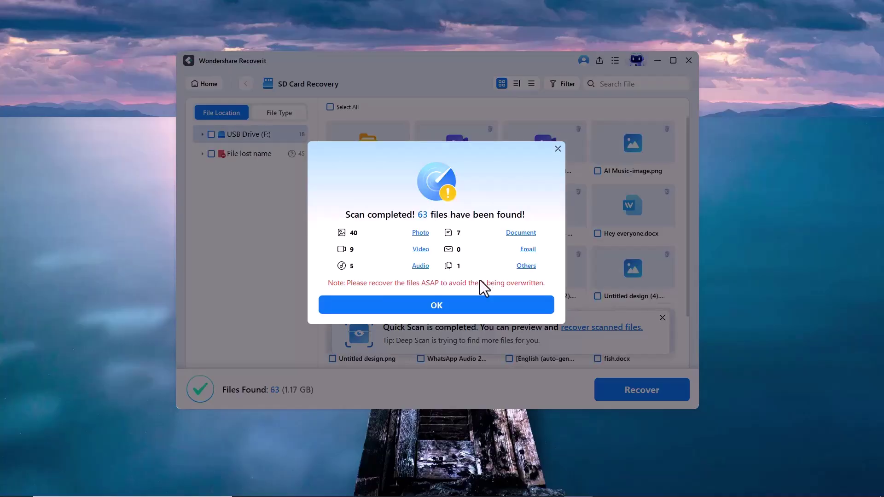
click(500, 308)
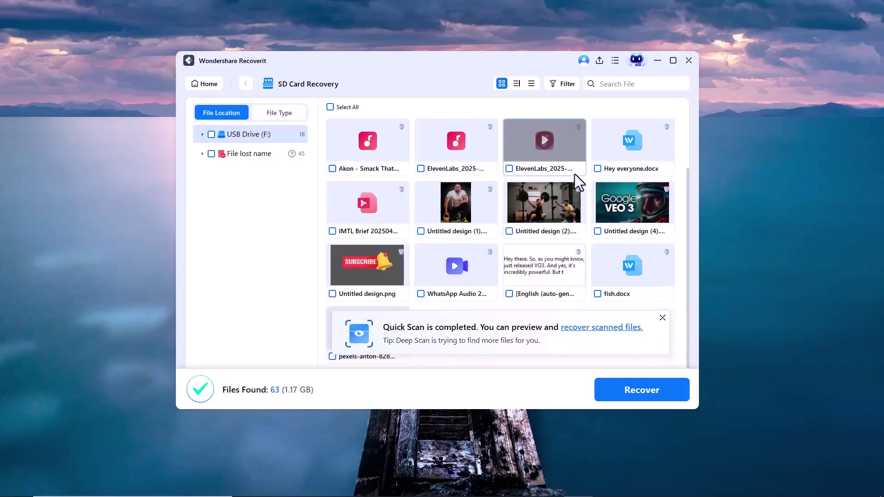
- Toggle the selection of the Akon, ElevenLabs and Untitled design (1) files, ending with all 18 files selected
scroll(506, 253, up, 2)
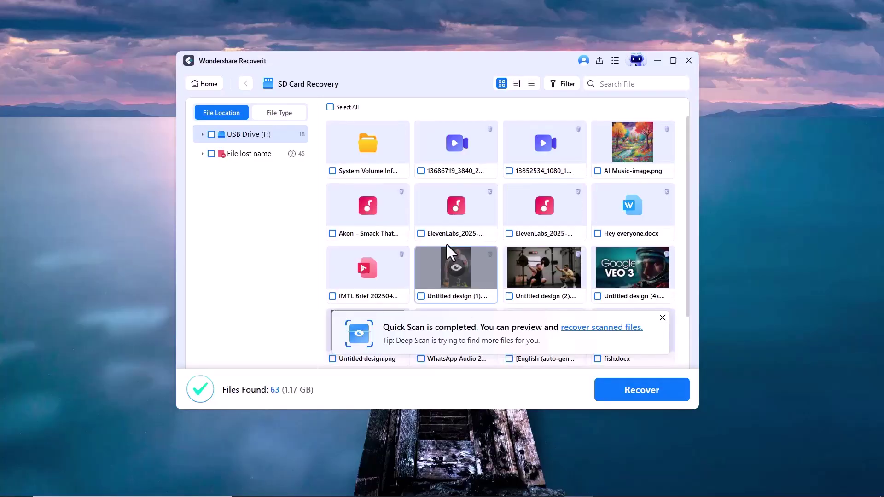
click(330, 107)
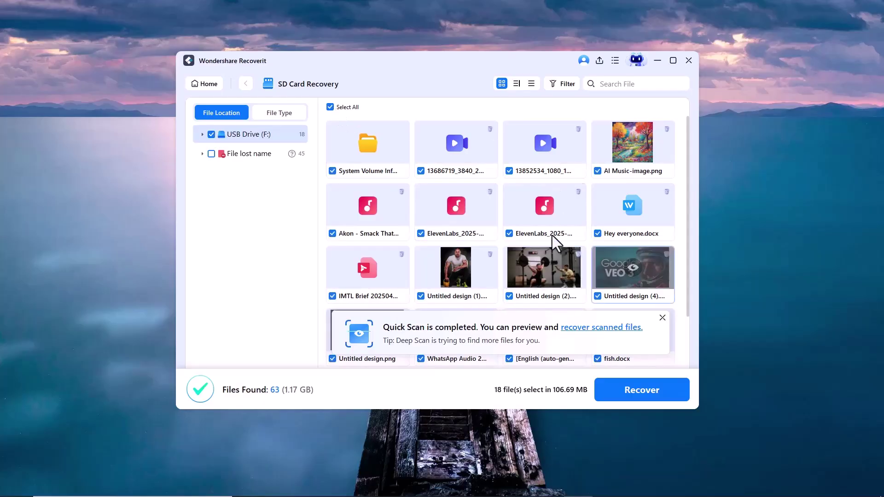
click(330, 108)
click(391, 234)
click(442, 221)
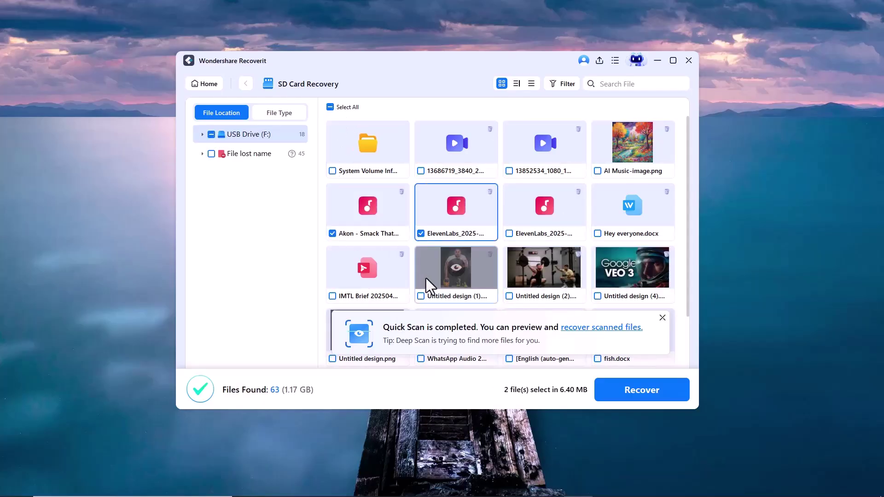
click(426, 278)
click(332, 109)
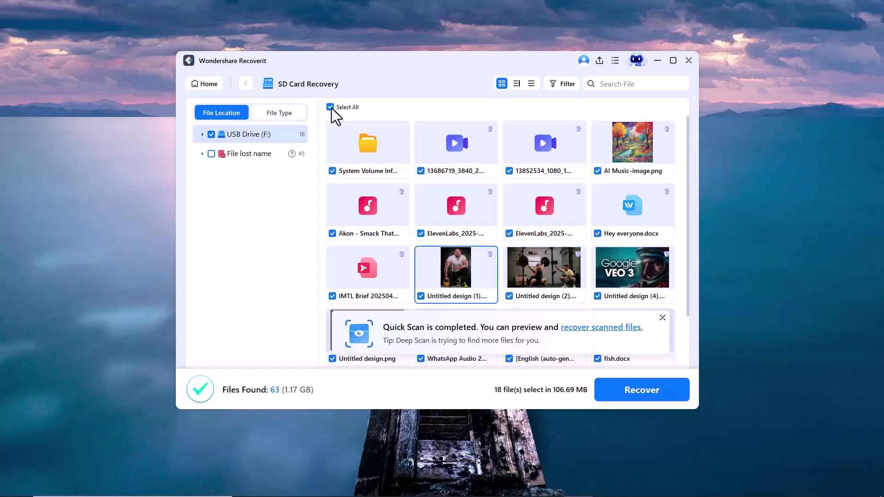
- Recover the selected files into a new folder 'REO' on New Volume (D:)
click(637, 391)
click(364, 211)
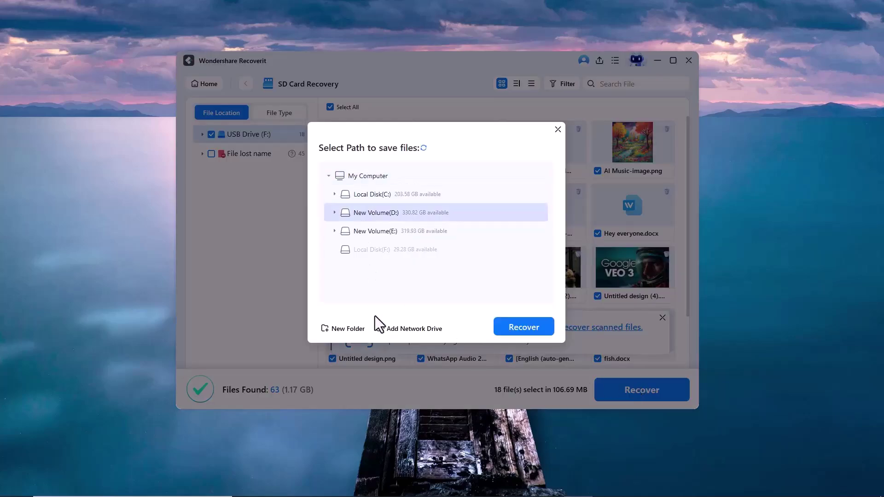
click(346, 328)
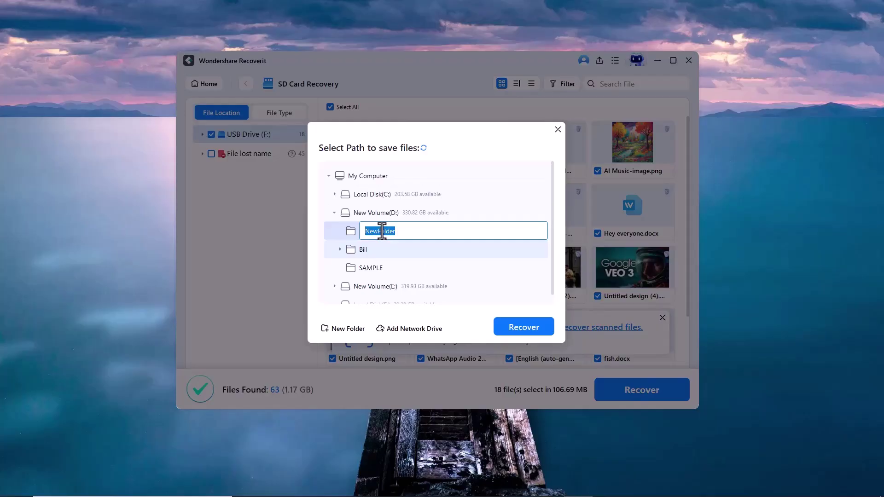
text(REO)
click(524, 328)
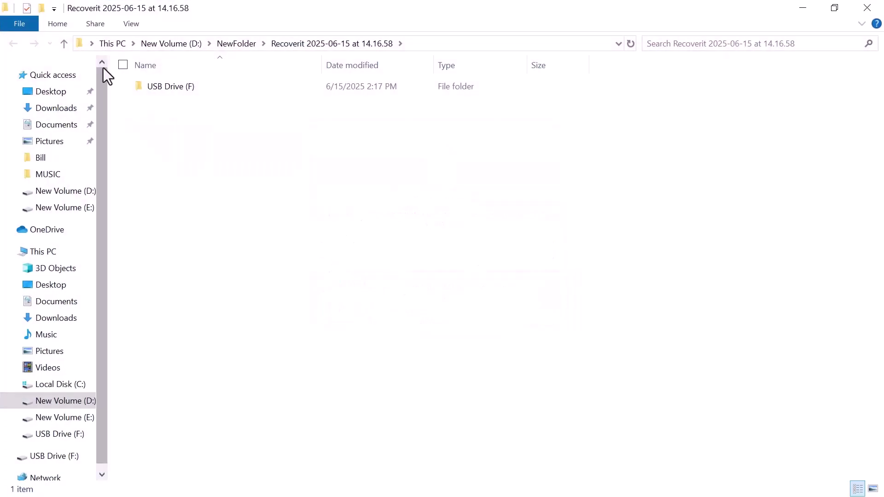
- Open the recovered USB Drive (F) folder in Large icons view and open Untitled design (2).png
double_click(180, 89)
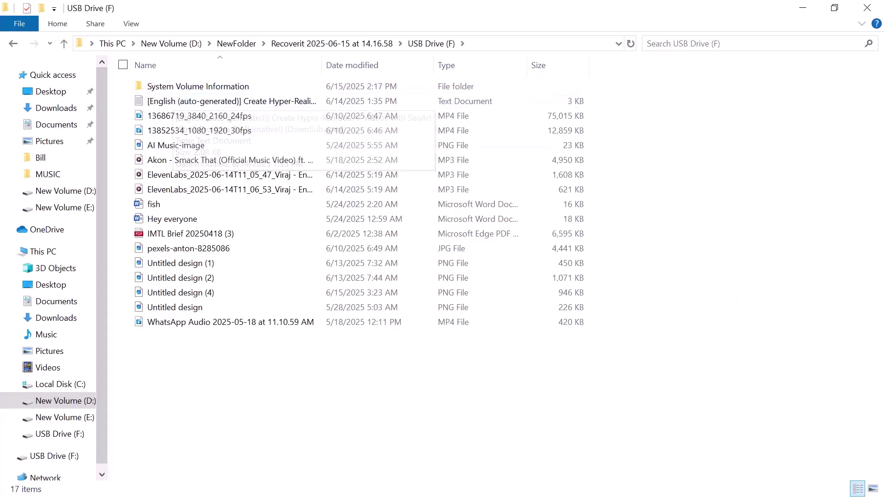
click(873, 489)
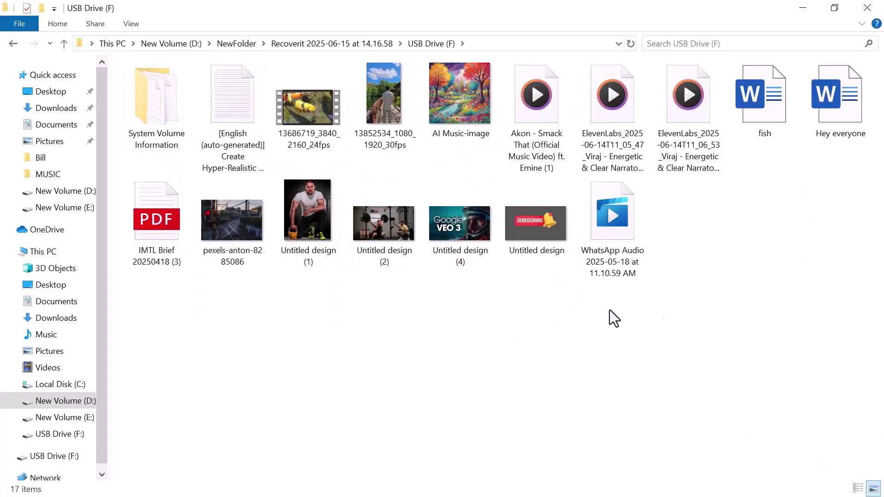
click(364, 223)
double_click(365, 222)
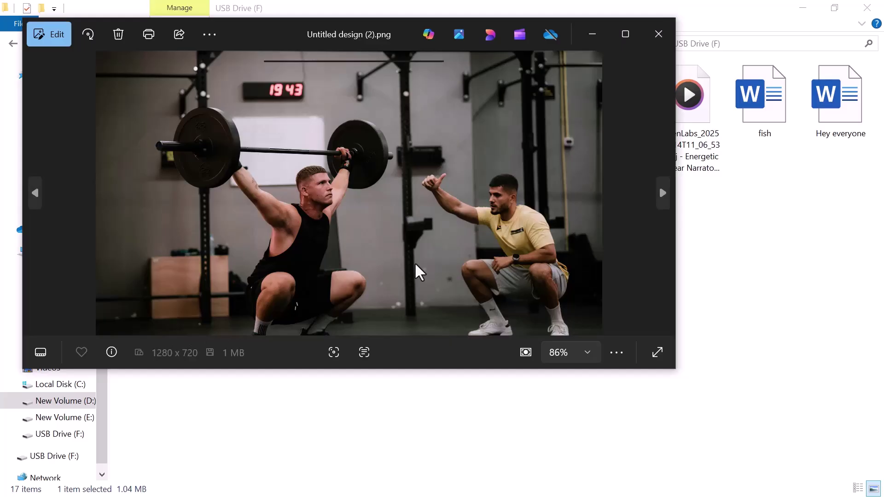
key(Left)
key(Left)
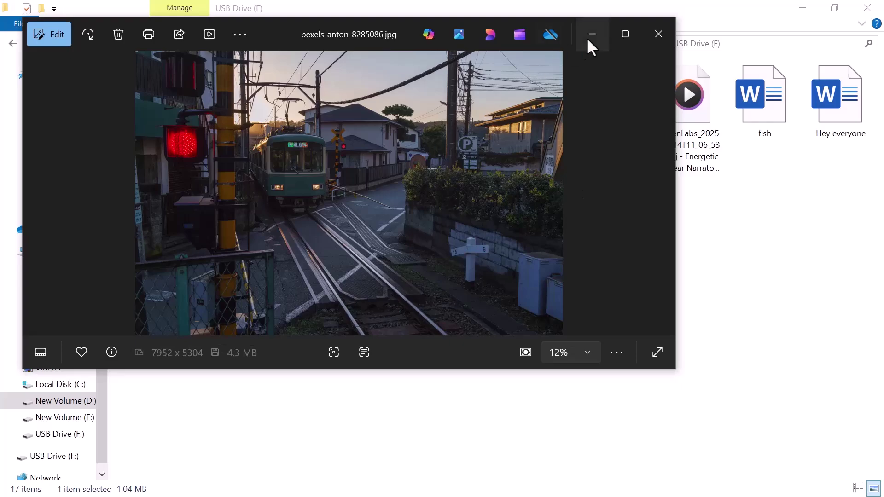
click(658, 34)
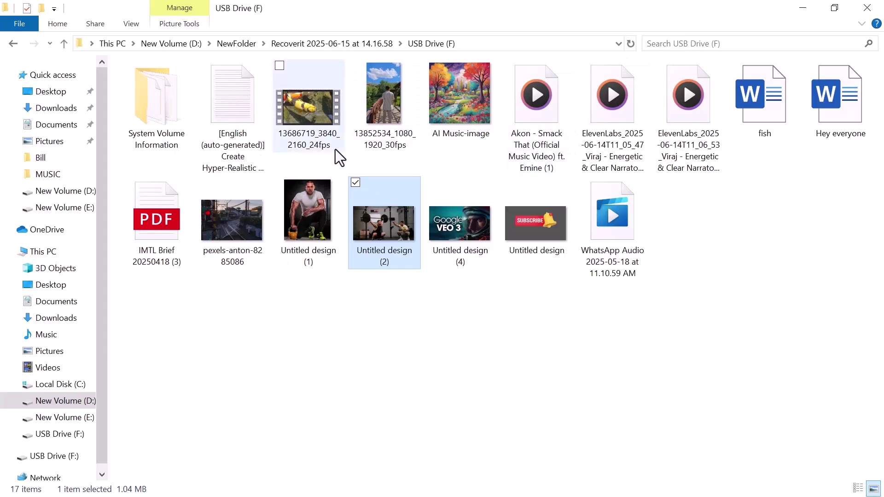
double_click(302, 121)
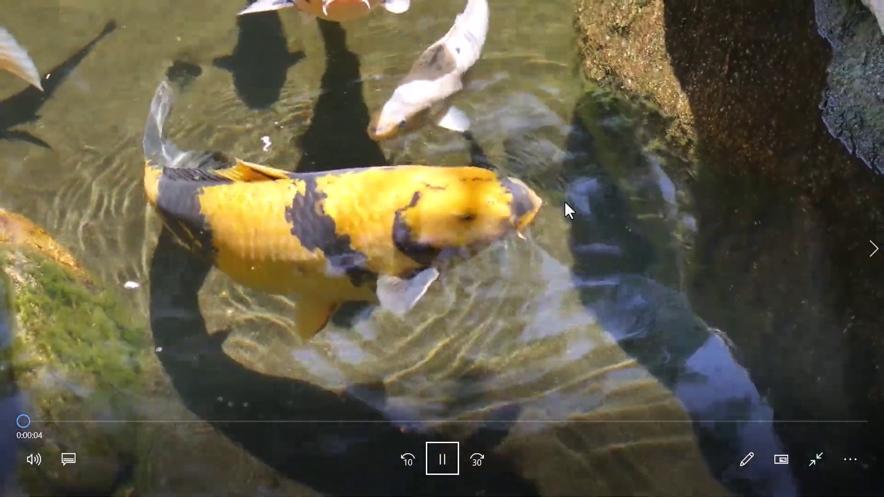
double_click(567, 203)
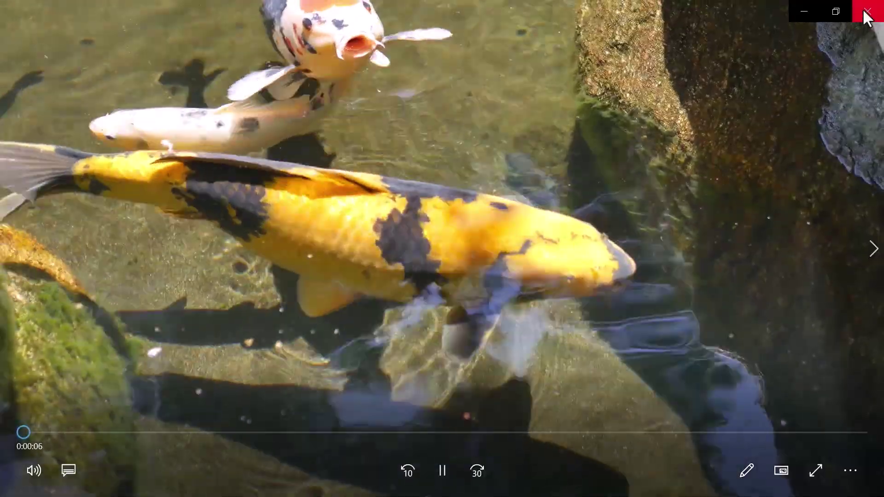
click(868, 11)
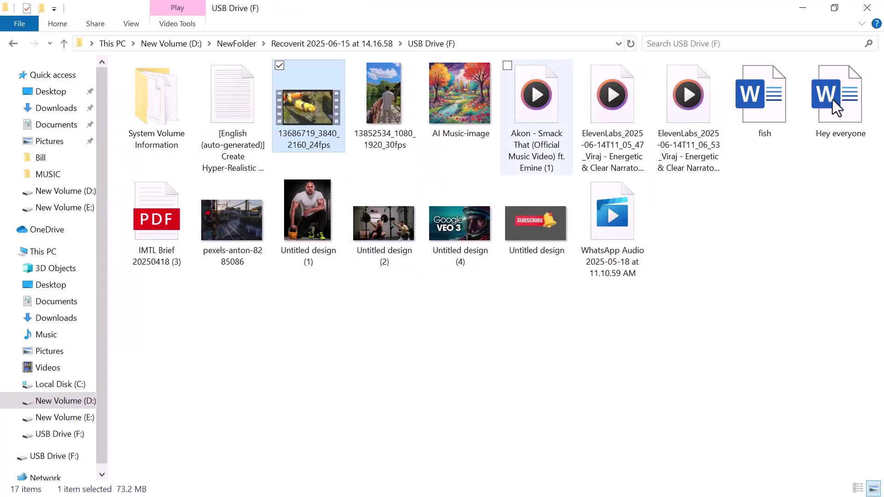
- Close File Explorer and the 18-files-recovered message, return Home confirming, and select Hard Drives and Locations
click(865, 8)
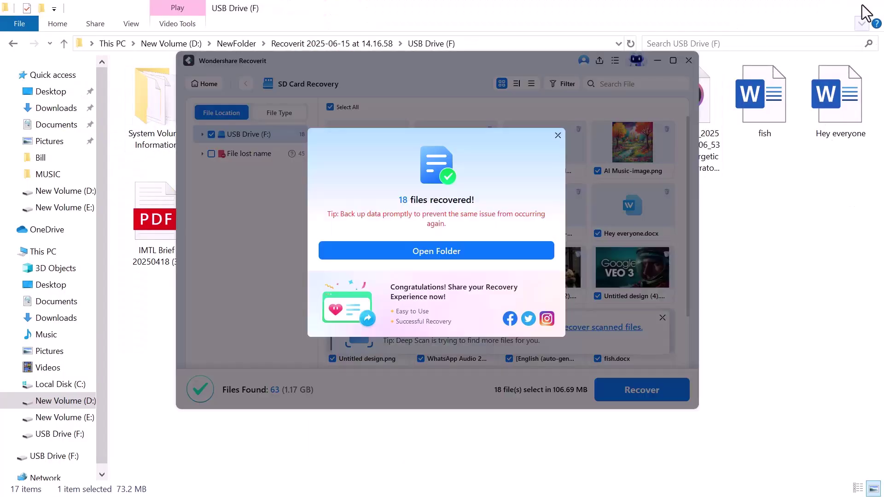
click(558, 135)
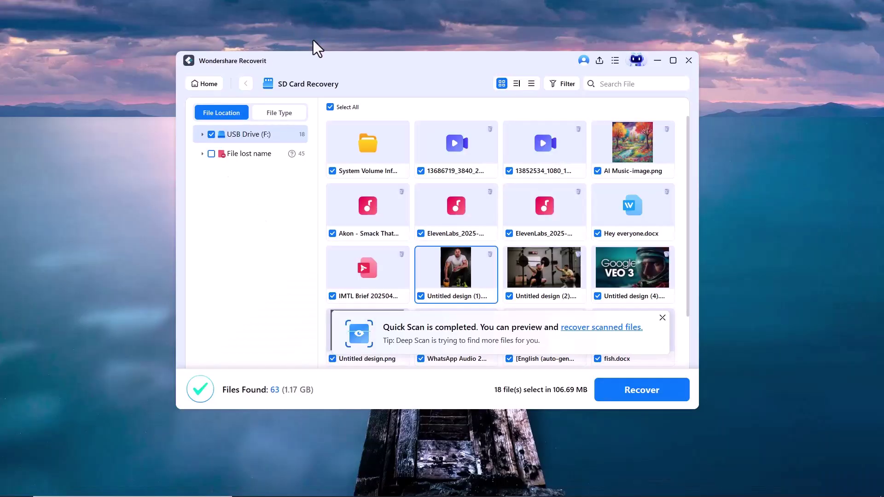
click(208, 86)
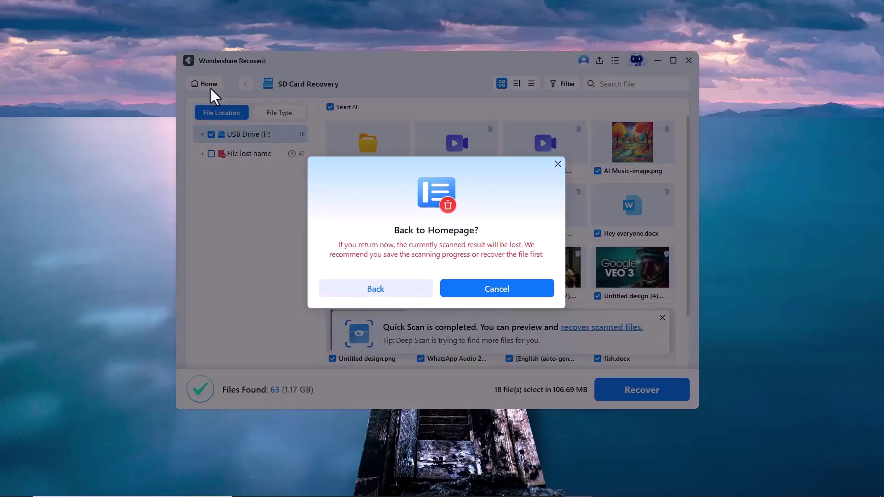
click(401, 293)
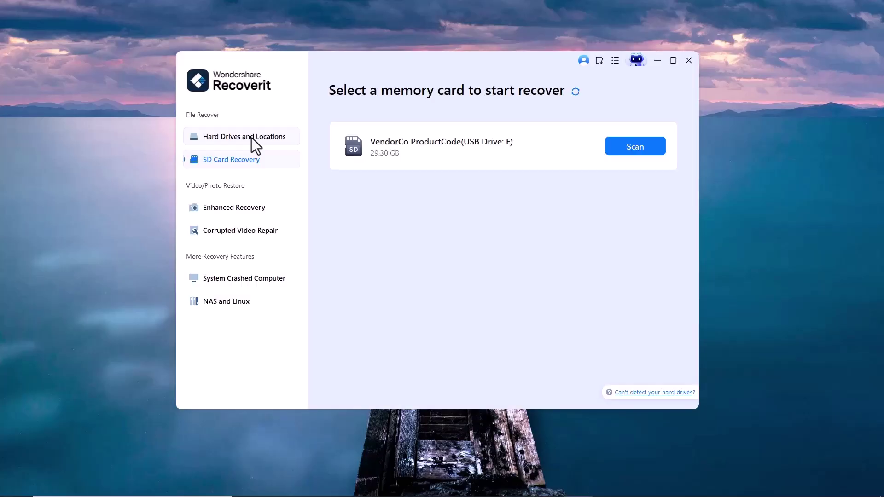
click(252, 138)
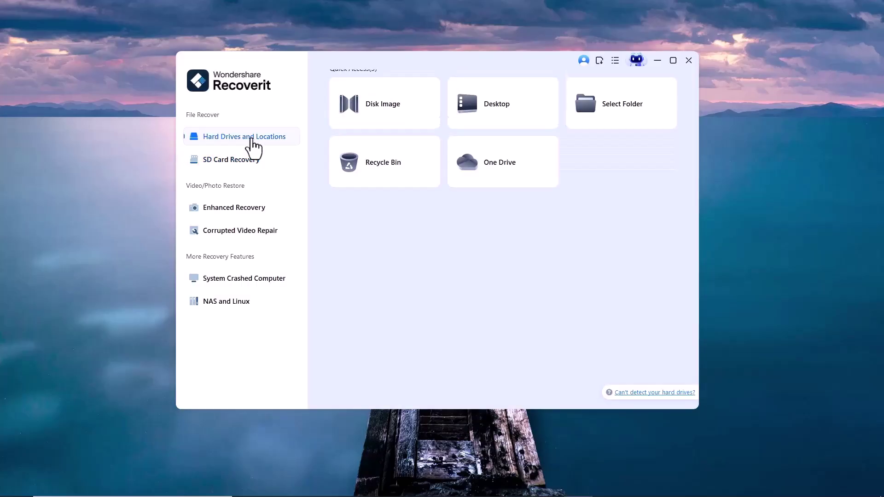